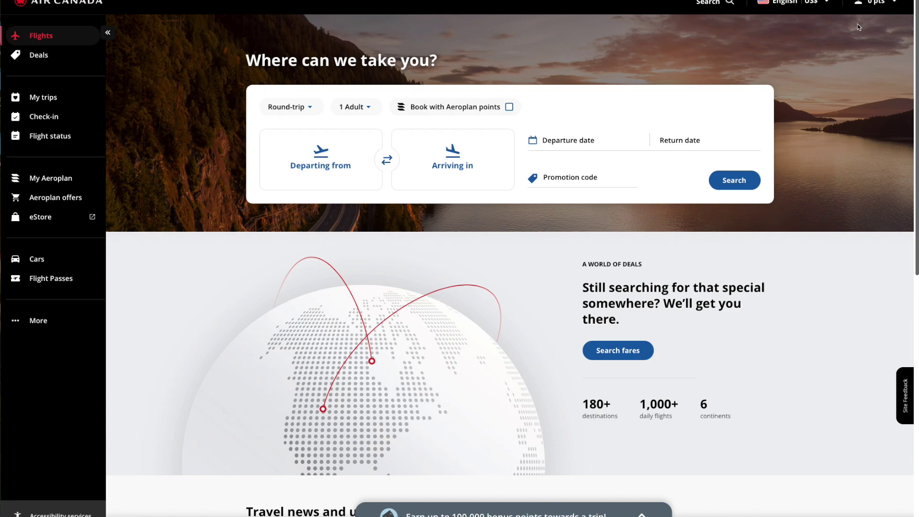
- Set up a one-way trip departing from New York (all airports) and arriving in Munich, Germany
{"action": "left_click", "coordinate": [306, 107]}
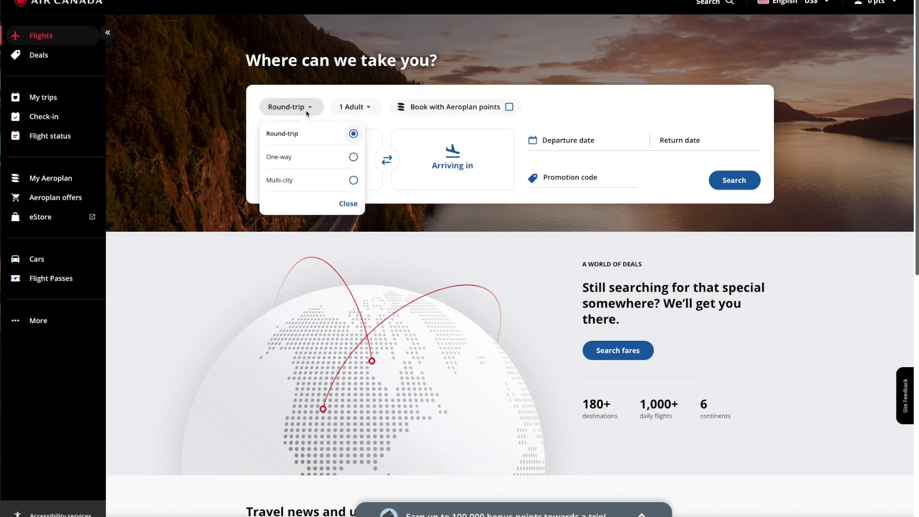
{"action": "left_click", "coordinate": [307, 158]}
{"action": "left_click", "coordinate": [324, 170]}
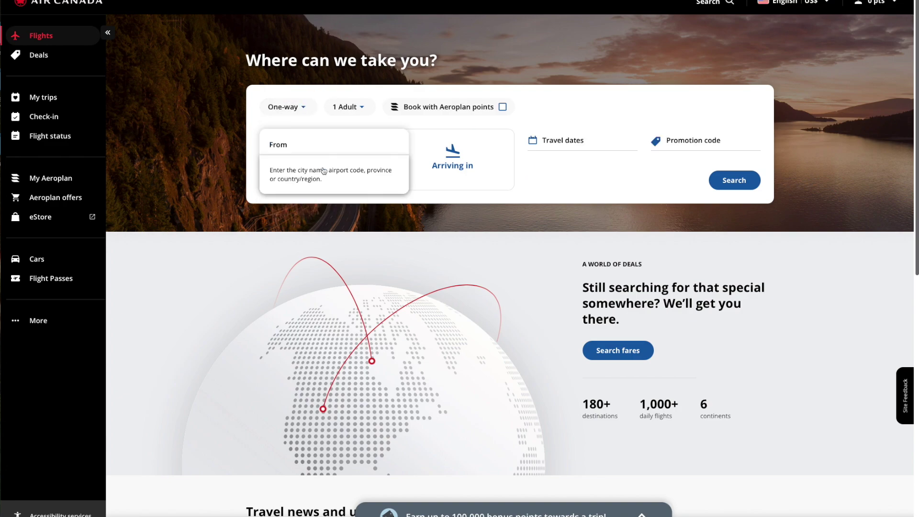
{"action": "type", "text": "new york"}
{"action": "left_click", "coordinate": [325, 174]}
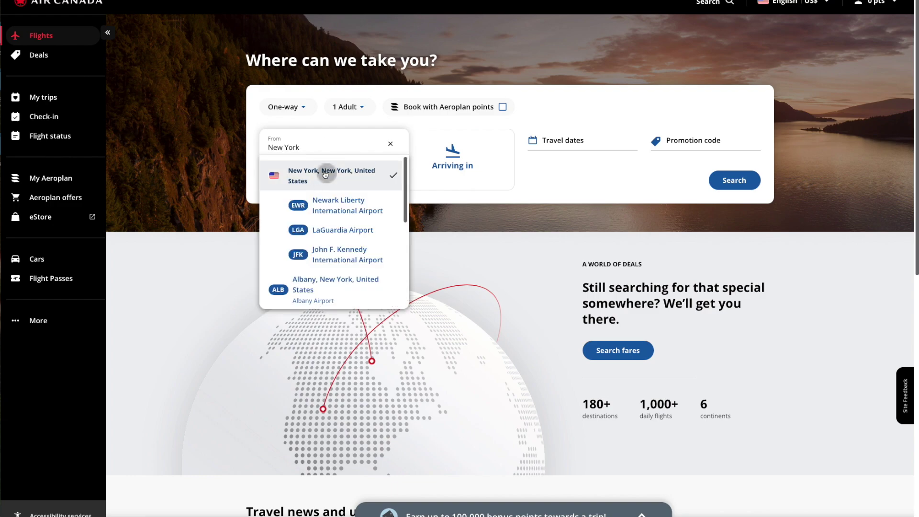
{"action": "left_click", "coordinate": [469, 155]}
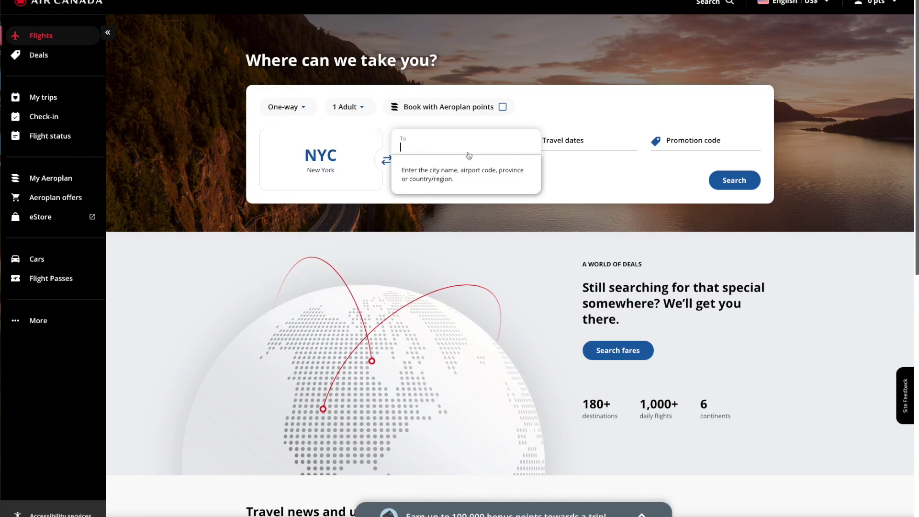
{"action": "type", "text": "munich"}
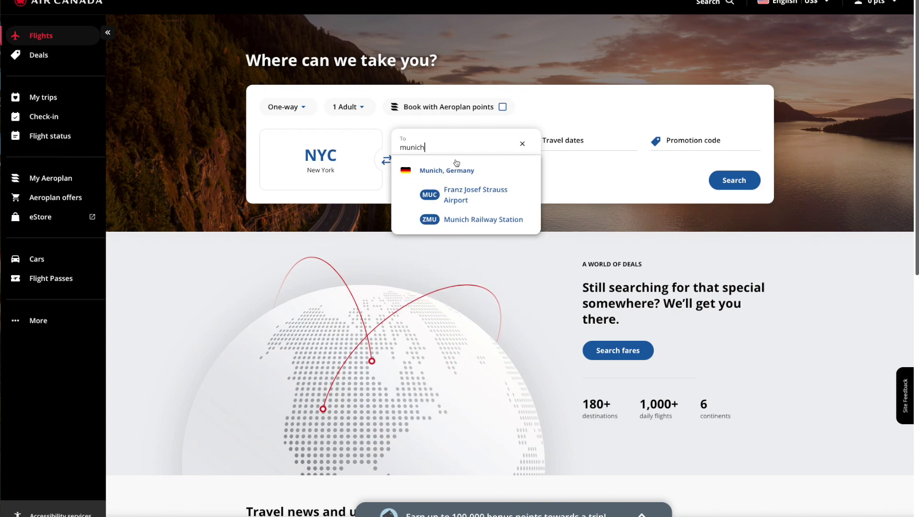
{"action": "left_click", "coordinate": [453, 171]}
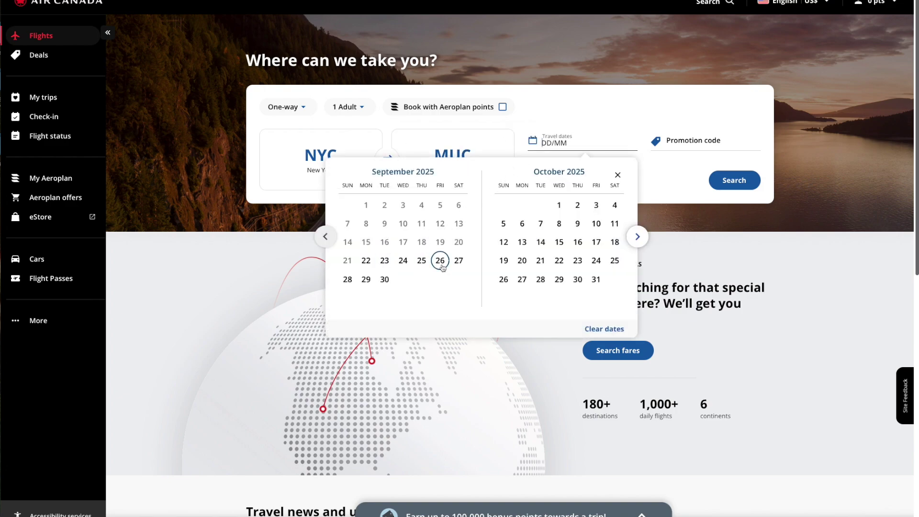
- Set the travel date to September 26, 2025, choose booking with Aeroplan points, and search for flights
{"action": "left_click", "coordinate": [439, 261]}
{"action": "left_click", "coordinate": [502, 108]}
{"action": "left_click", "coordinate": [722, 184]}
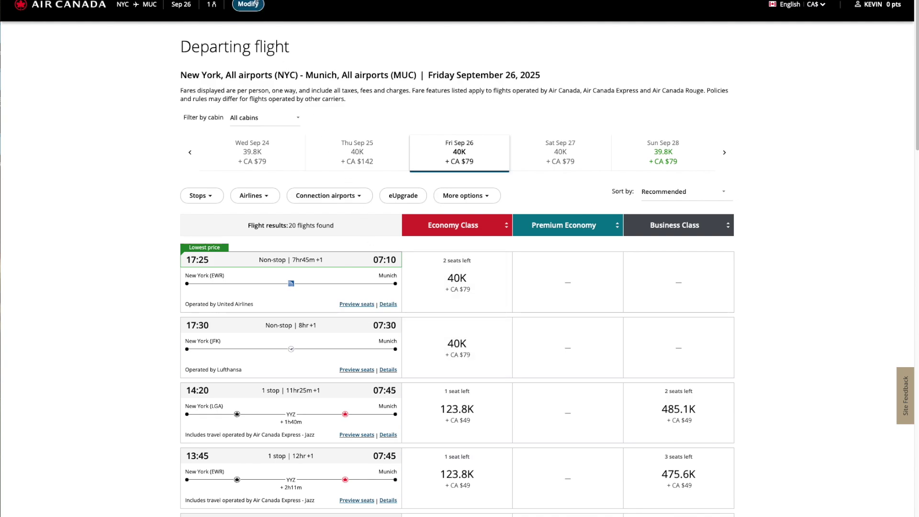
- Search the reverse one-way award flight from Munich to New York on Friday, October 3
{"action": "left_click", "coordinate": [253, 4]}
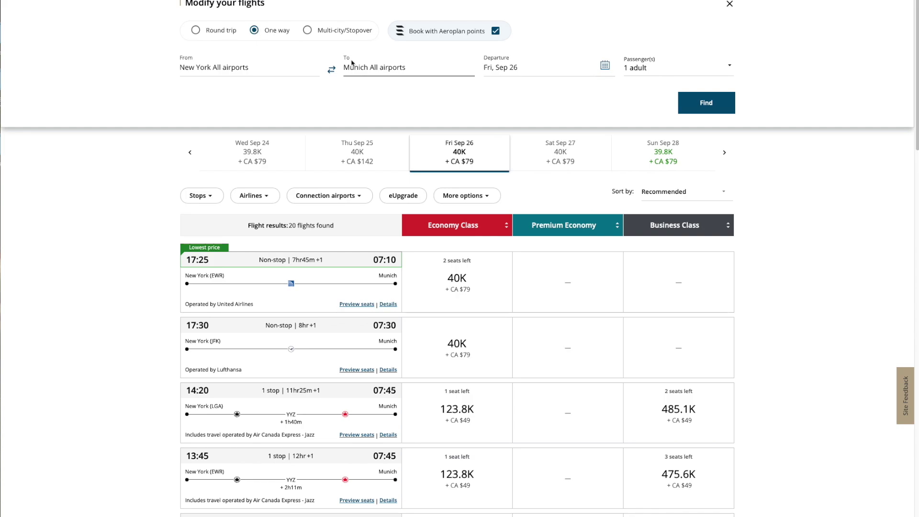
{"action": "left_click", "coordinate": [332, 70]}
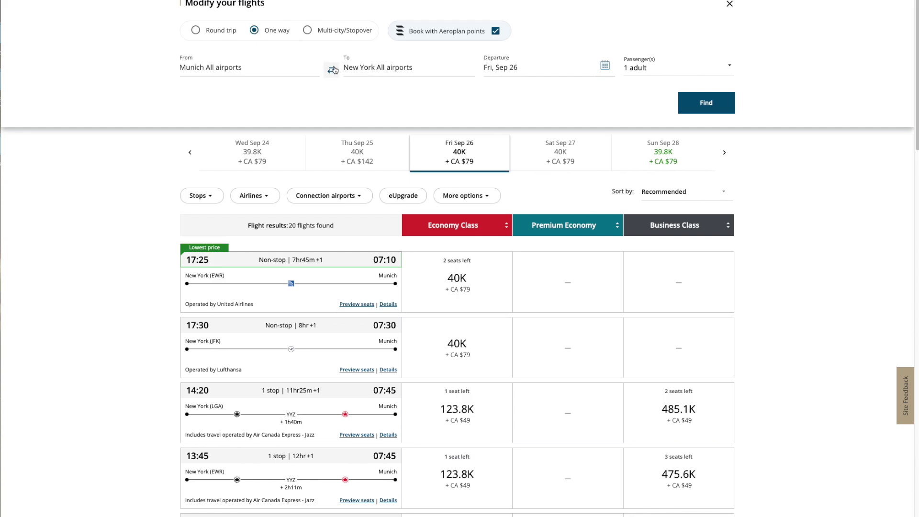
{"action": "left_click", "coordinate": [506, 75]}
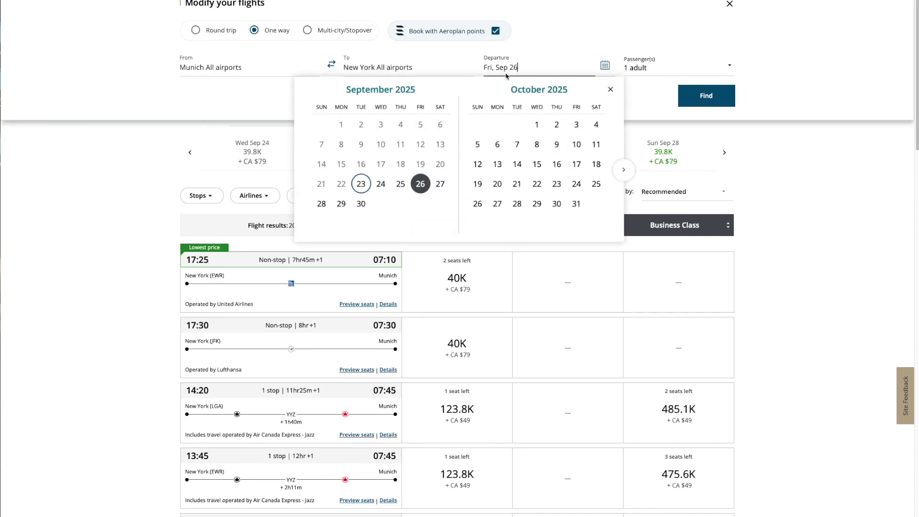
{"action": "left_click", "coordinate": [623, 169]}
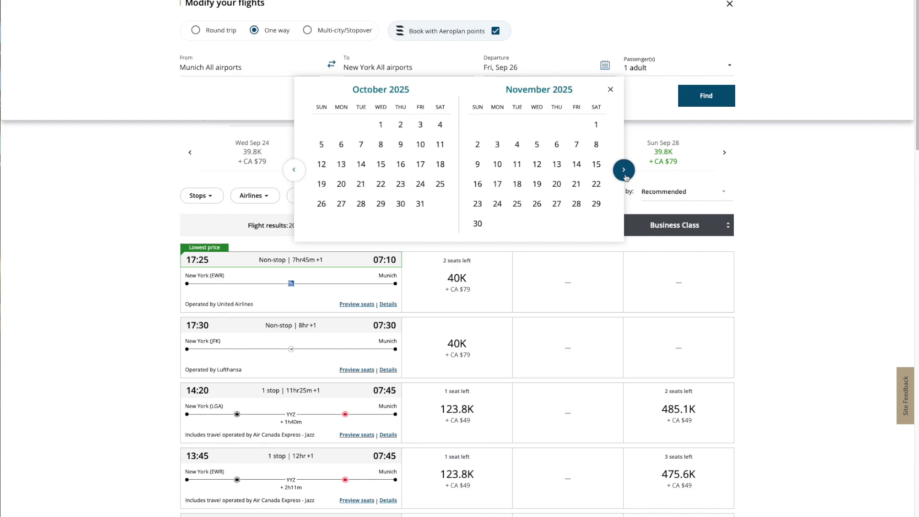
{"action": "left_click", "coordinate": [420, 124]}
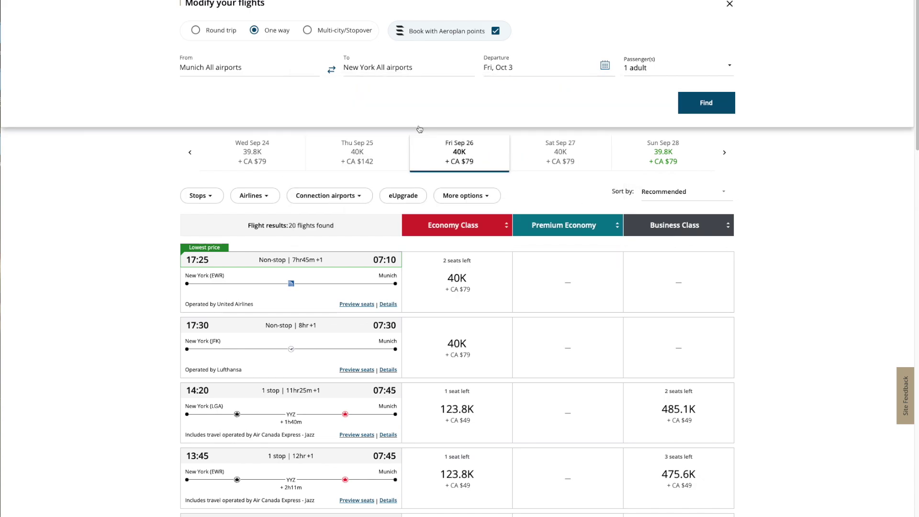
{"action": "left_click", "coordinate": [706, 109]}
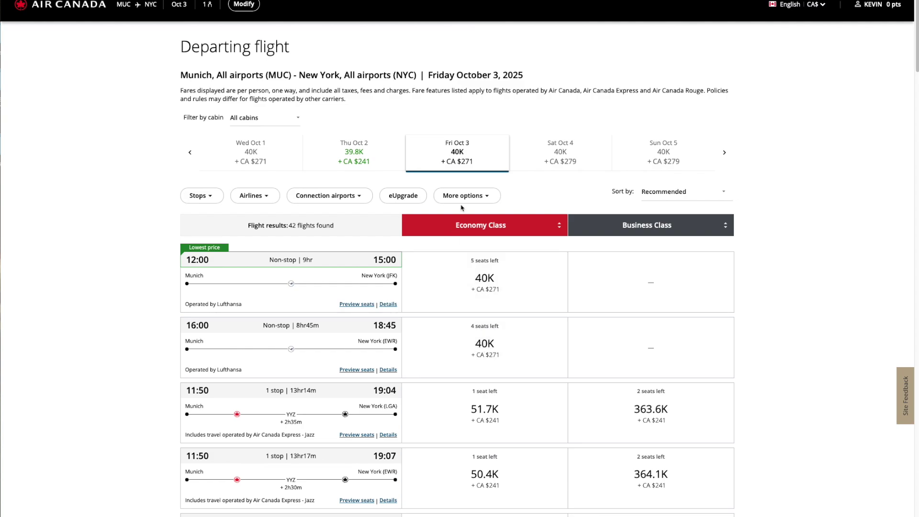
- Show the Thursday, October 2 results for Munich to New York, filtered to non-stop flights only
{"action": "left_click", "coordinate": [371, 166]}
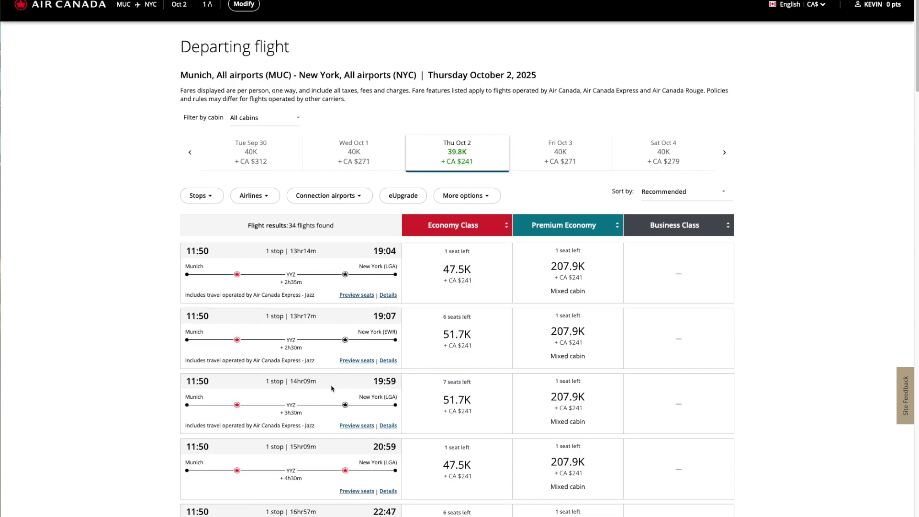
{"action": "left_click", "coordinate": [206, 196]}
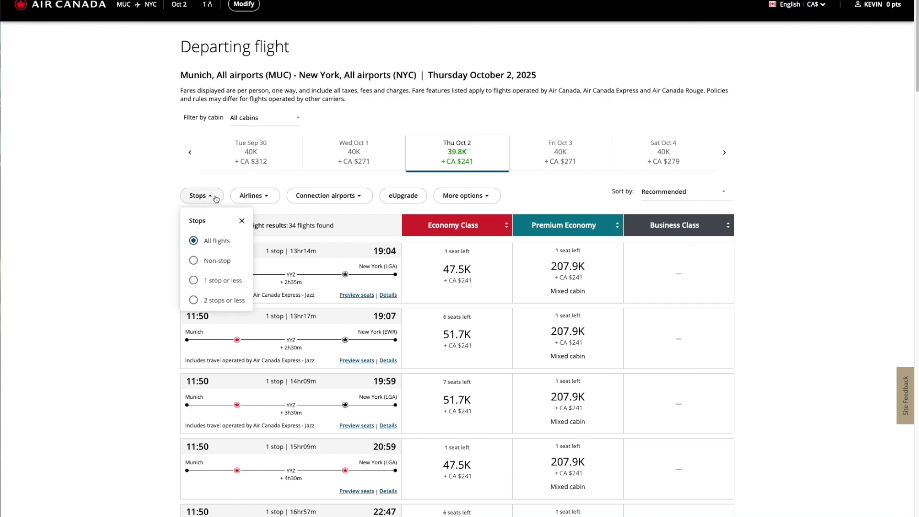
{"action": "left_click", "coordinate": [215, 261]}
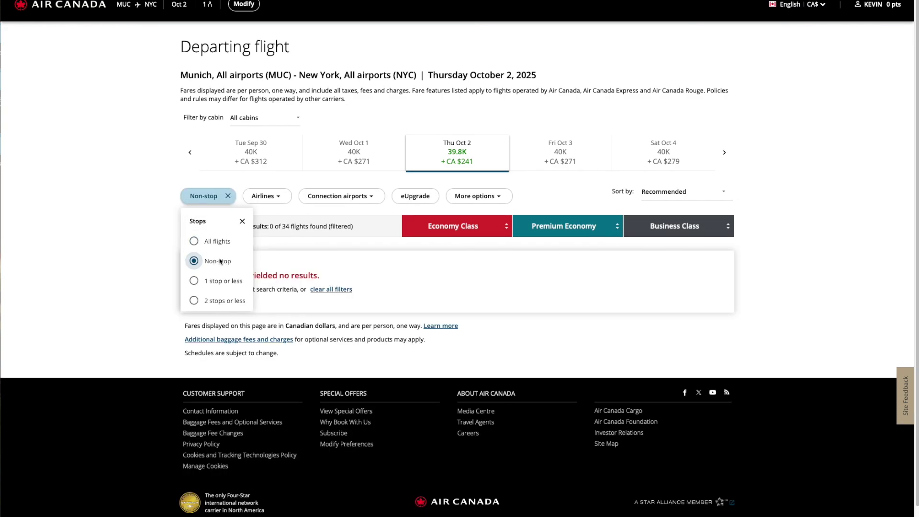
{"action": "left_click", "coordinate": [242, 221]}
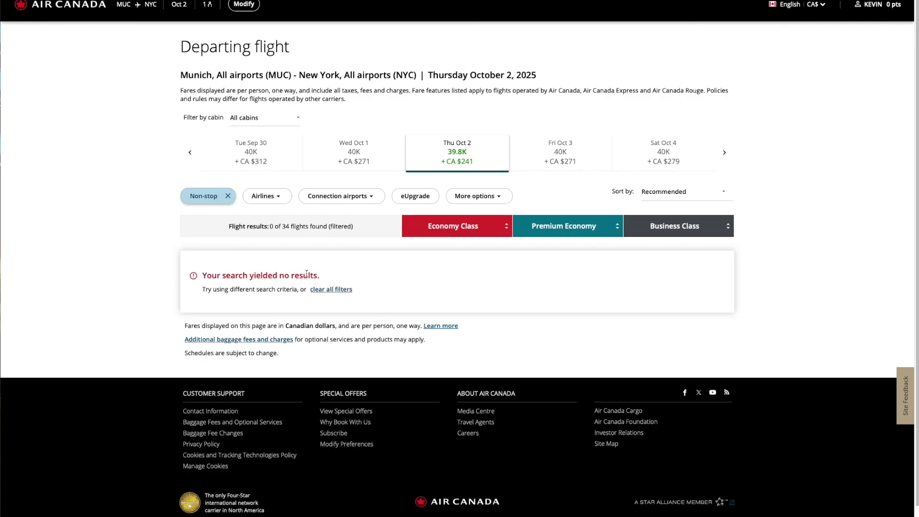
- Remove the non-stop filter and show the Friday, October 3 flights
{"action": "left_click", "coordinate": [228, 197]}
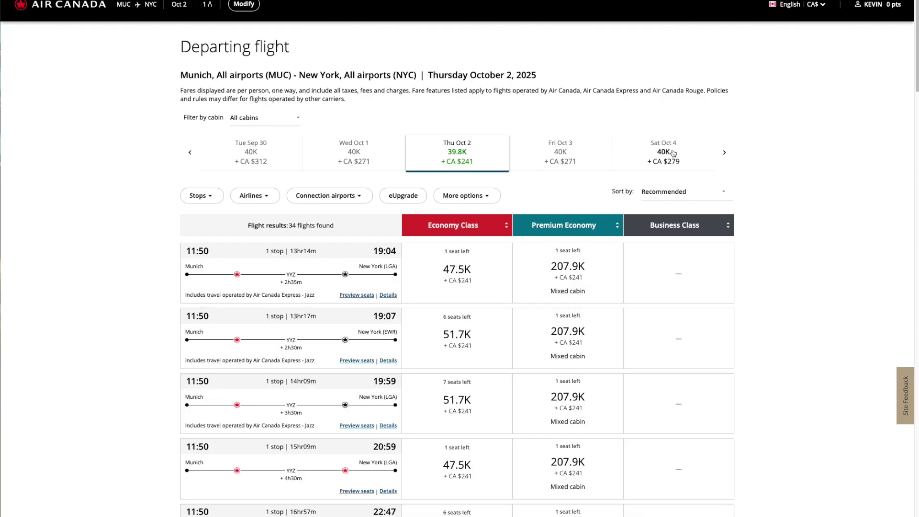
{"action": "left_click", "coordinate": [563, 156]}
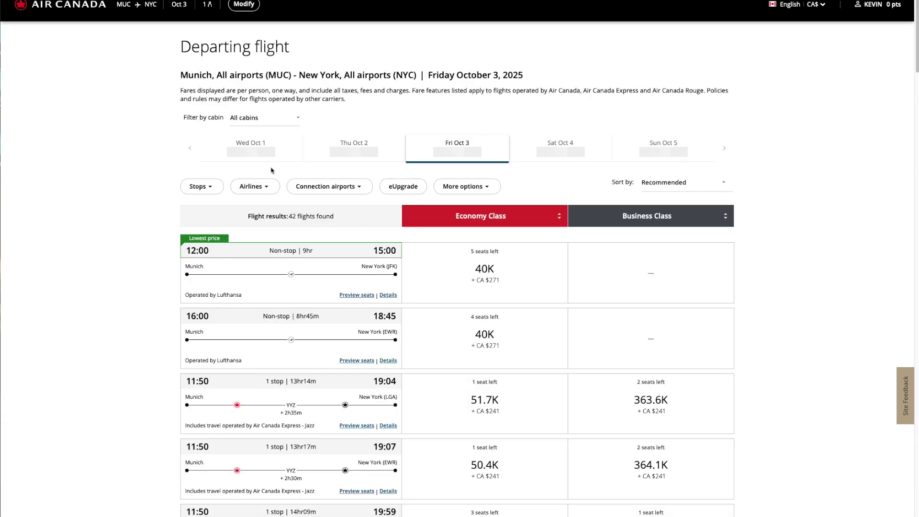
- Modify the search to a round trip from New York to Munich
{"action": "left_click", "coordinate": [248, 7]}
{"action": "left_click", "coordinate": [331, 69]}
{"action": "left_click", "coordinate": [237, 30]}
- Set the departure to Friday, September 26 and the return to Friday, October 3, and run the search
{"action": "left_click", "coordinate": [500, 71]}
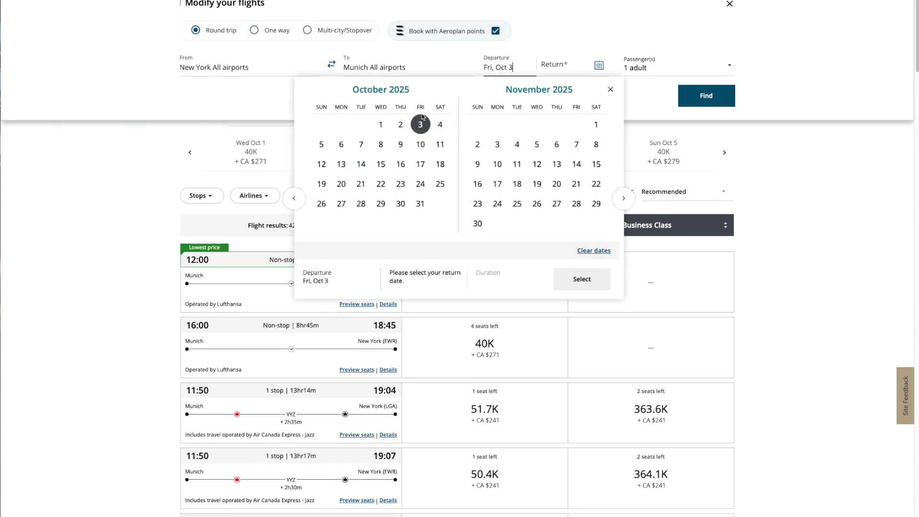
{"action": "left_click", "coordinate": [294, 197]}
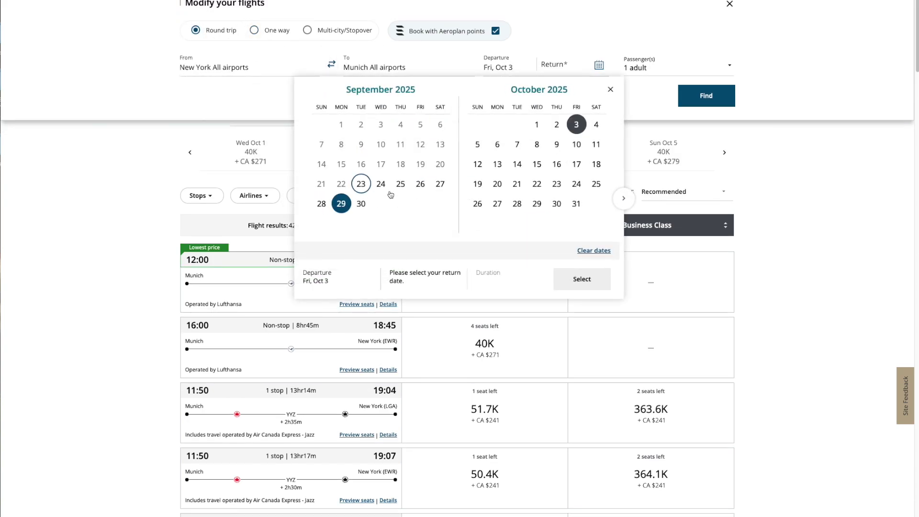
{"action": "left_click", "coordinate": [420, 184]}
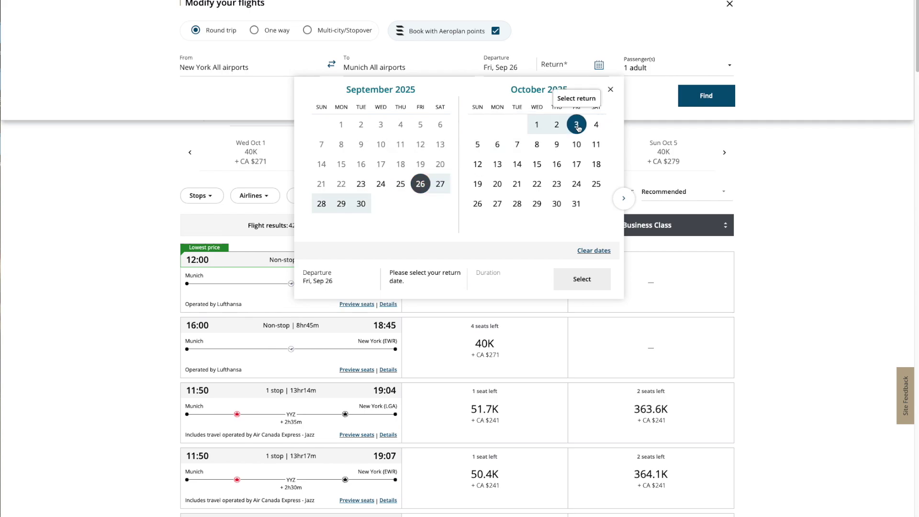
{"action": "left_click", "coordinate": [577, 126]}
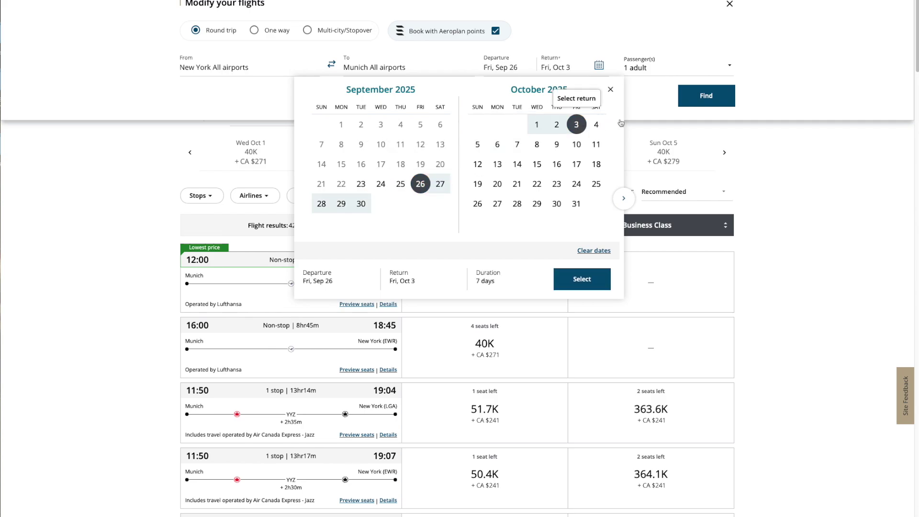
{"action": "left_click", "coordinate": [581, 279]}
{"action": "left_click", "coordinate": [706, 109]}
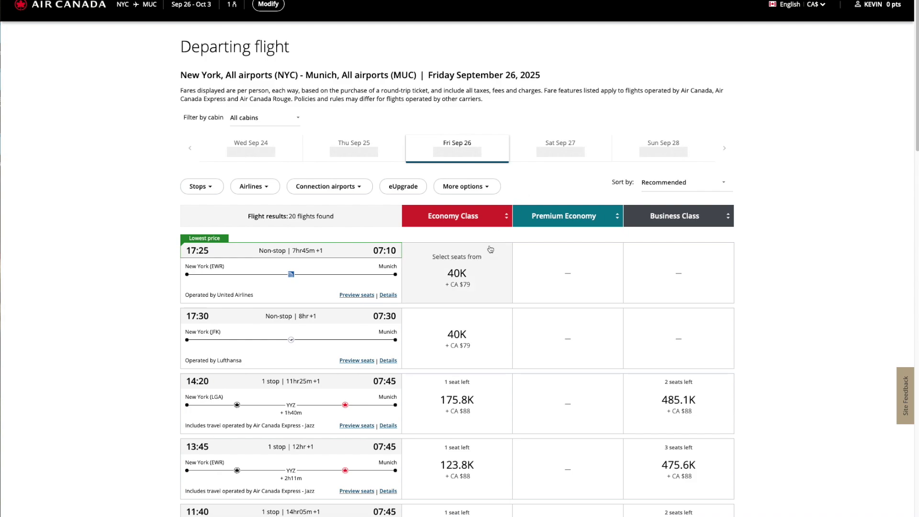
- Select the Economy Standard Reward fare for the 17:30 non-stop JFK to Munich flight and the 12:00 non-stop return to JFK
{"action": "left_click", "coordinate": [461, 360]}
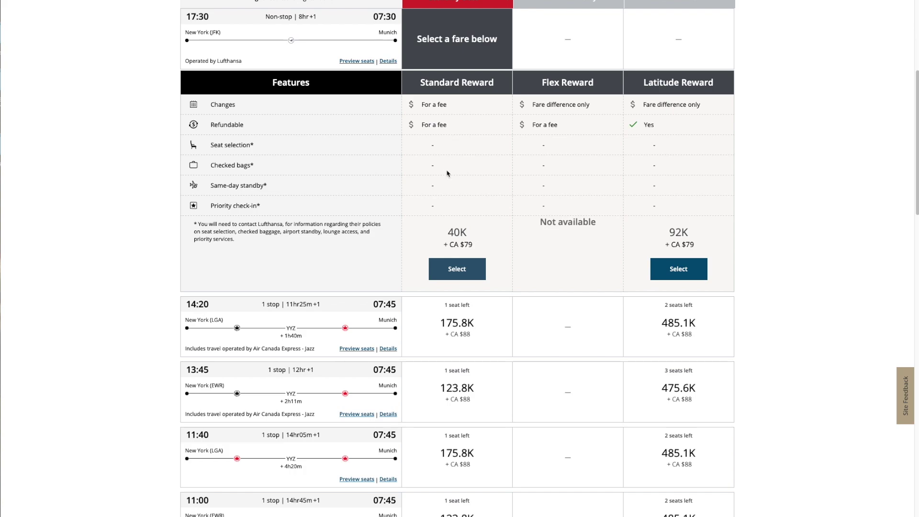
{"action": "left_click", "coordinate": [476, 271]}
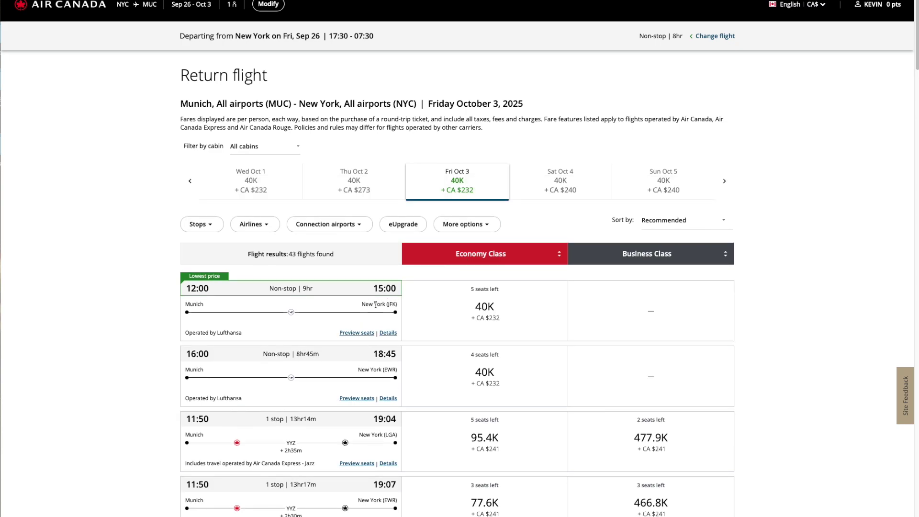
{"action": "left_click", "coordinate": [474, 319]}
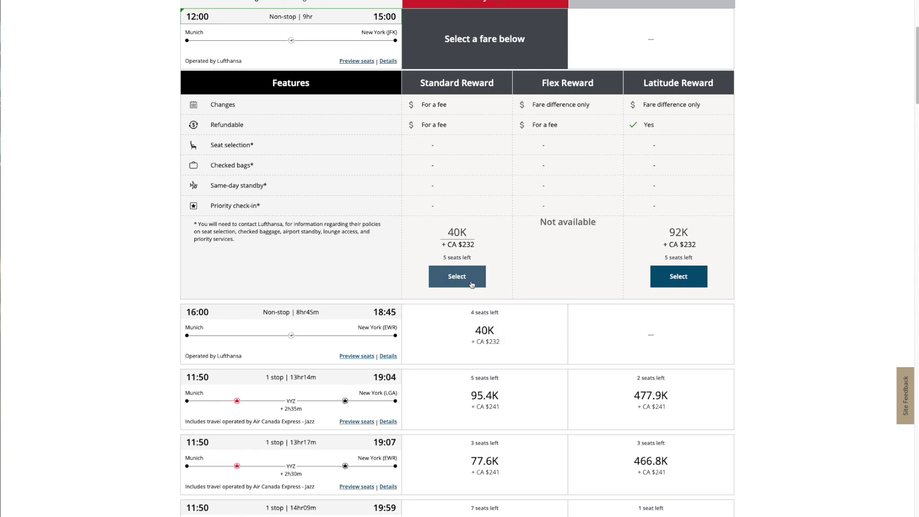
{"action": "left_click", "coordinate": [471, 284]}
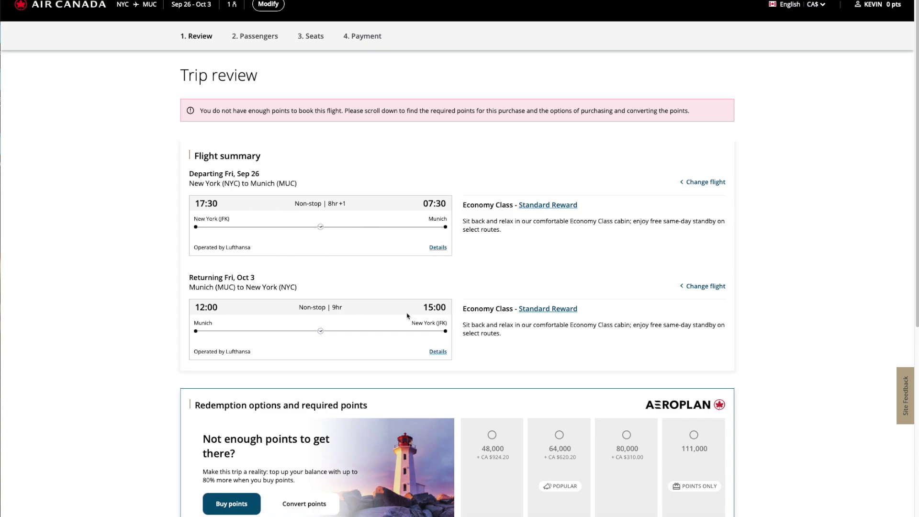
- Review the trip's flight summary and the Aeroplan redemption options with their required points
{"action": "scroll", "coordinate": [435, 296], "scroll_direction": "down", "scroll_amount": 2}
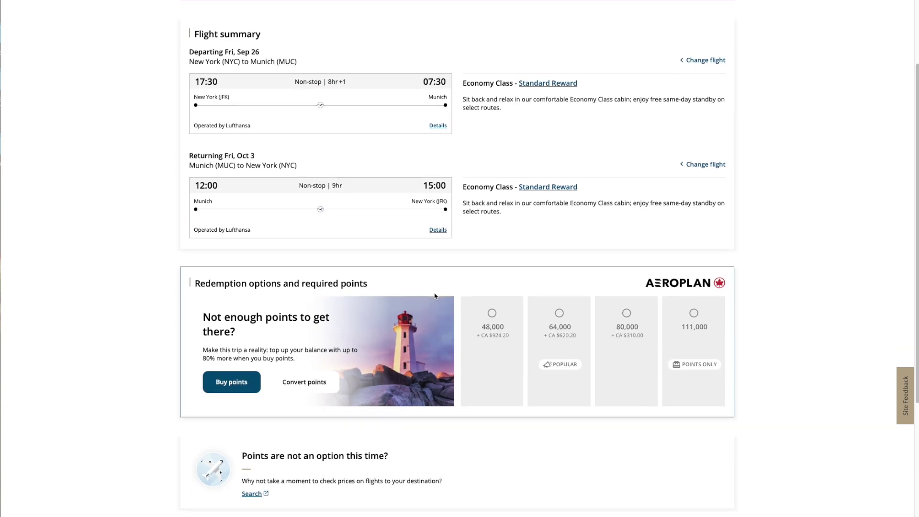
{"action": "scroll", "coordinate": [435, 296], "scroll_direction": "down", "scroll_amount": 4}
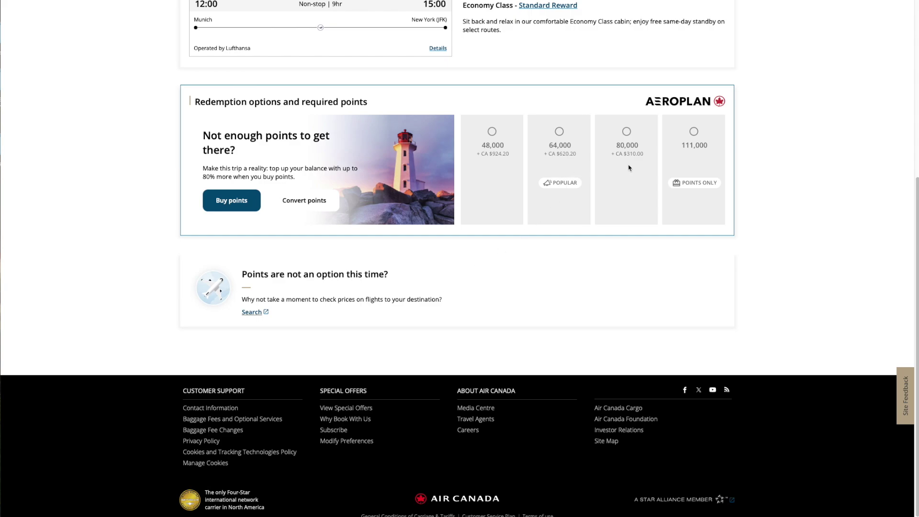
{"action": "scroll", "coordinate": [624, 205], "scroll_direction": "down", "scroll_amount": 1}
{"action": "scroll", "coordinate": [626, 203], "scroll_direction": "up", "scroll_amount": 6}
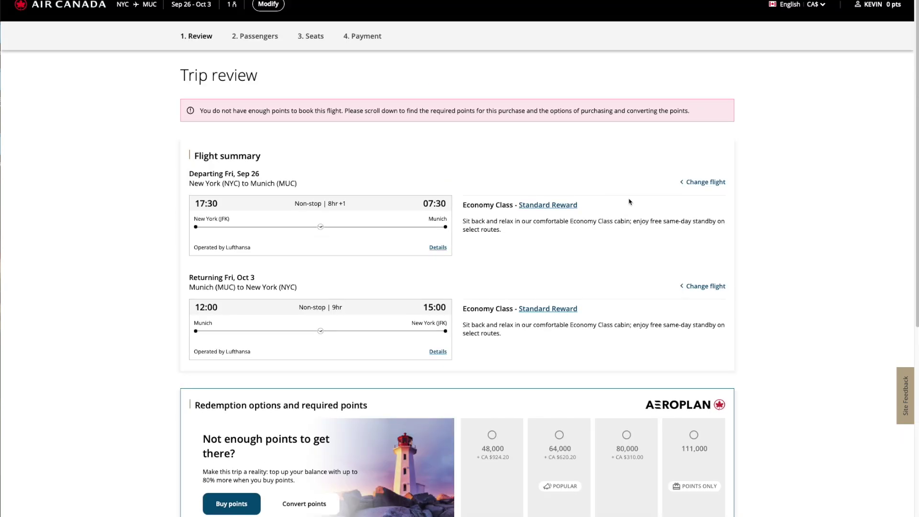